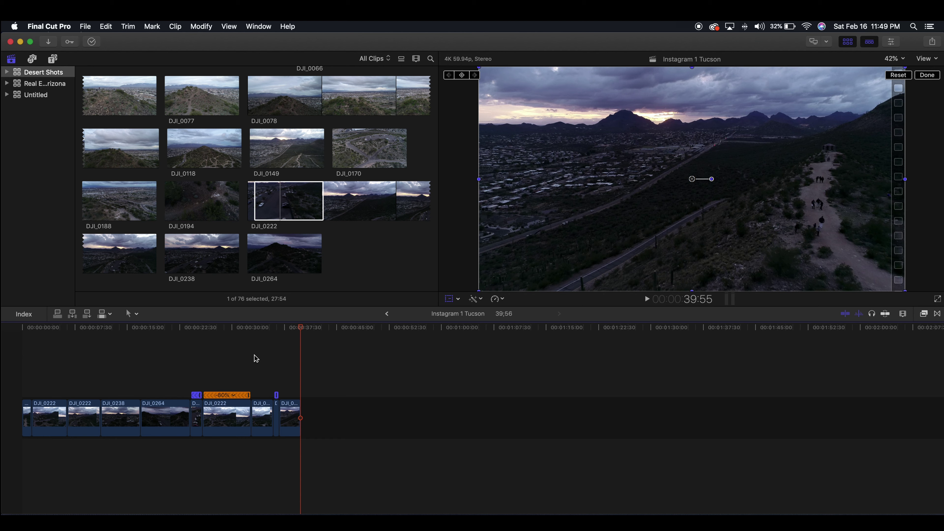
# Select the DJI_0222 clip at about 34 seconds in the timeline and show its color settings in the Inspector
pyautogui.click(261, 355)
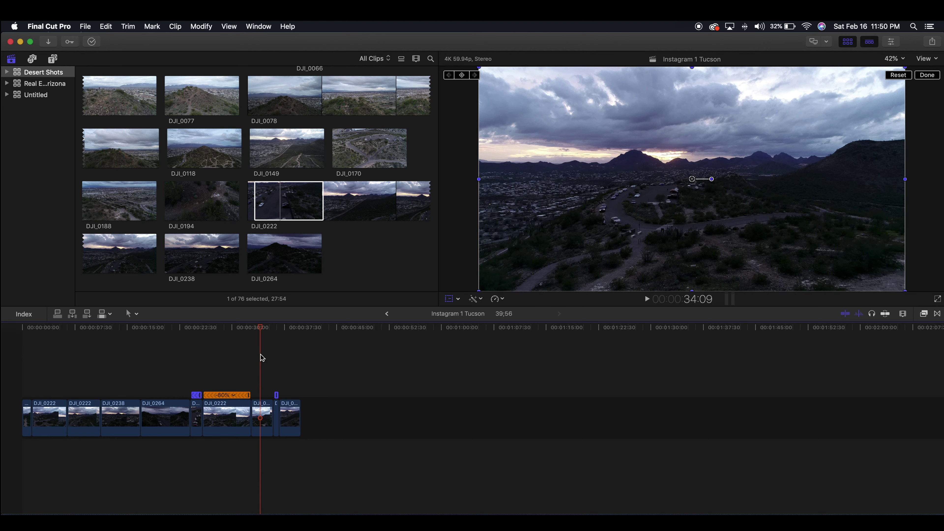
pyautogui.click(263, 413)
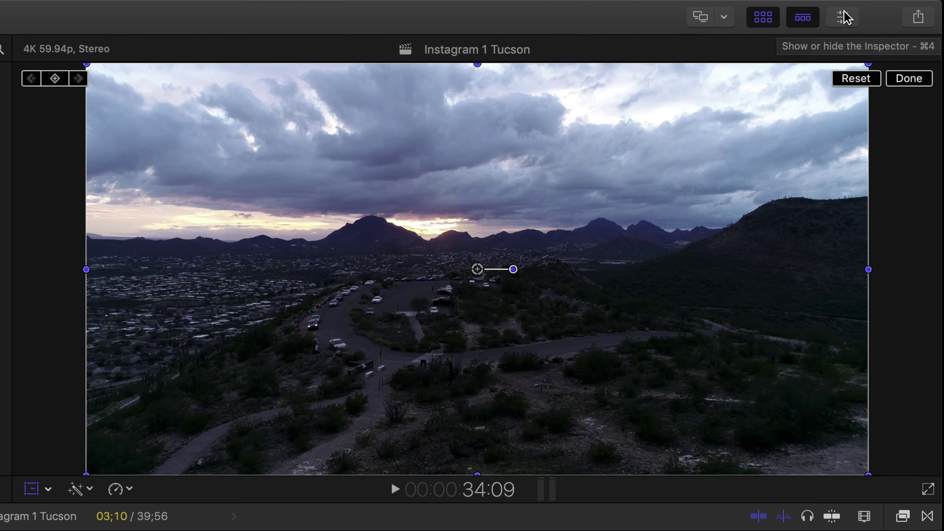
pyautogui.click(847, 17)
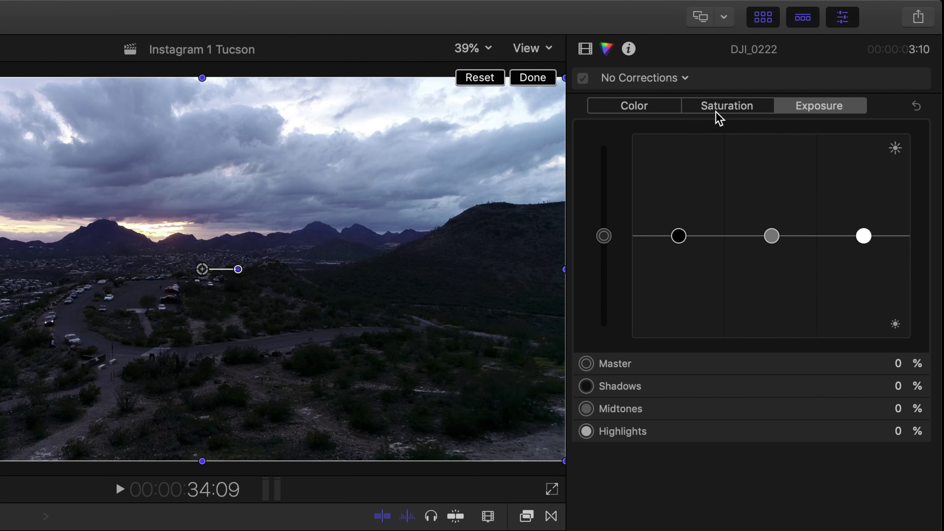
# Examine the Color, Saturation and Exposure controls available for the selected clip, including the shadows control
pyautogui.click(630, 106)
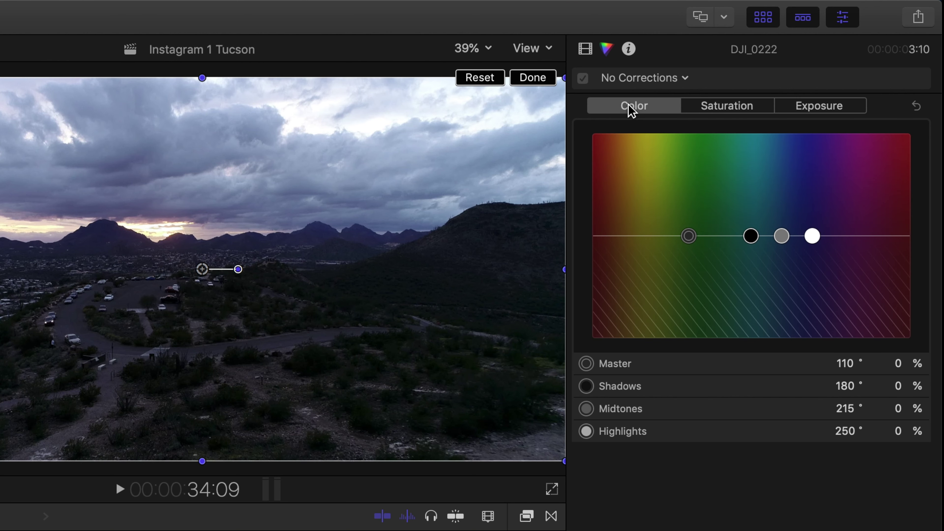
pyautogui.click(705, 111)
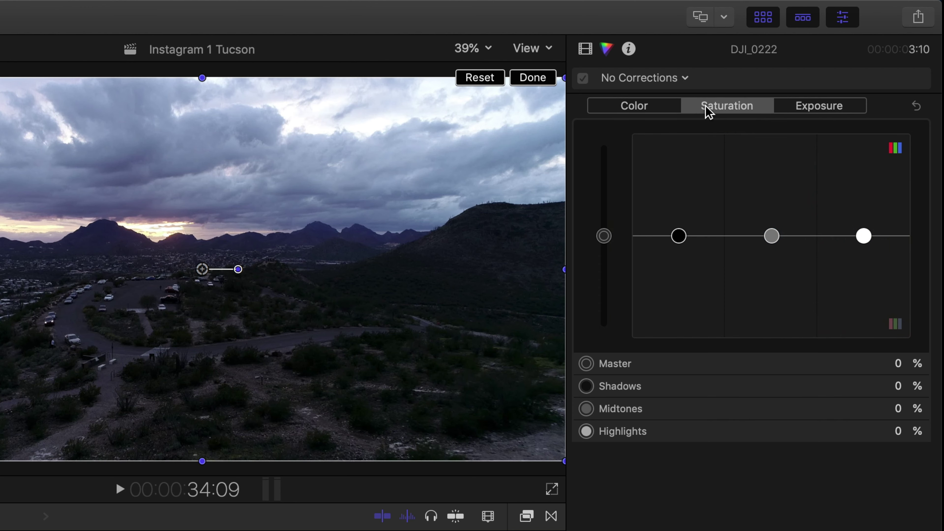
pyautogui.click(815, 111)
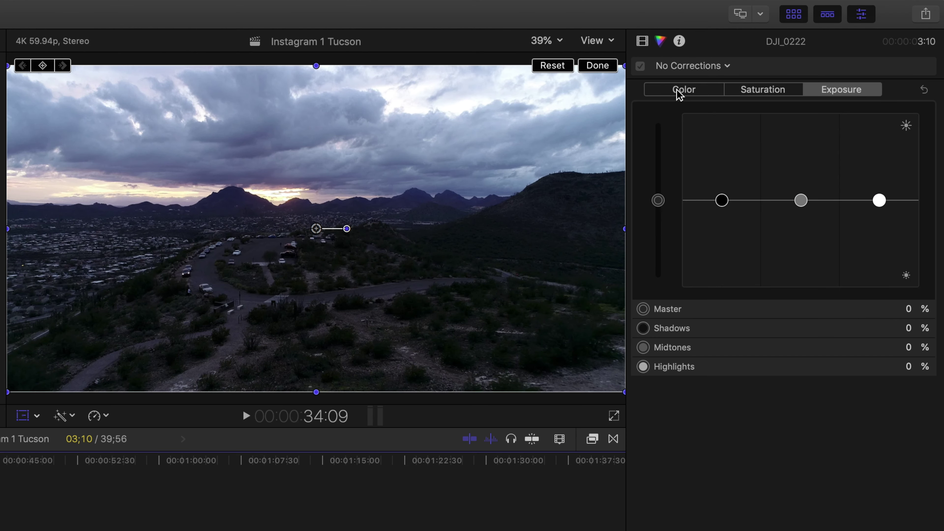
pyautogui.click(631, 109)
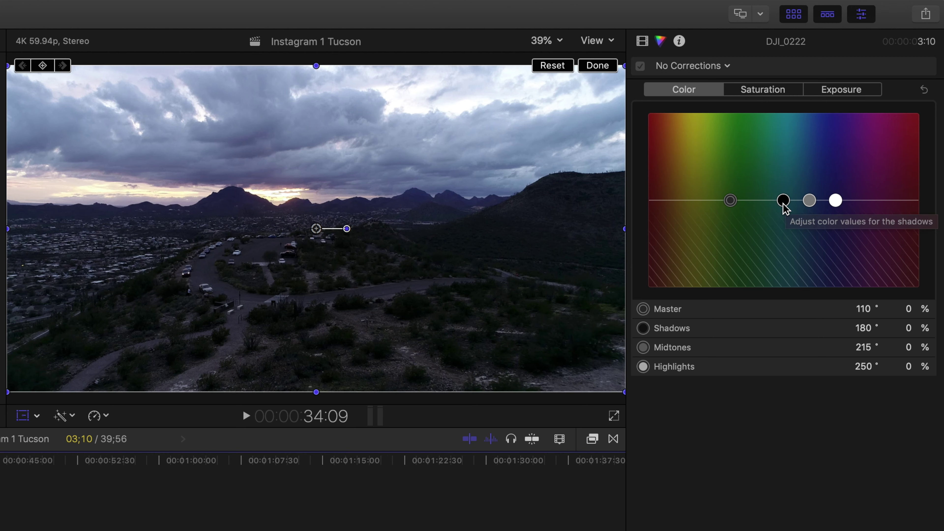
pyautogui.moveTo(784, 202); pyautogui.dragTo(772, 238)
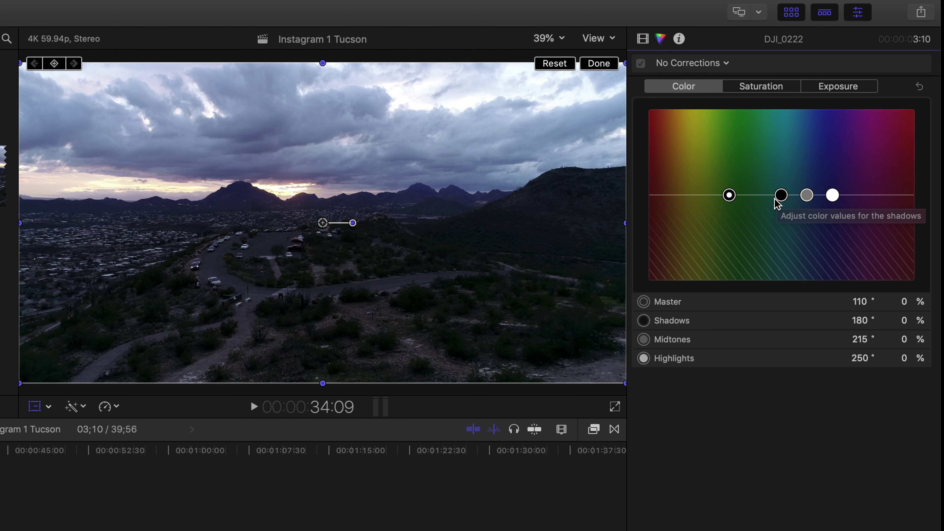
pyautogui.click(775, 91)
pyautogui.click(825, 88)
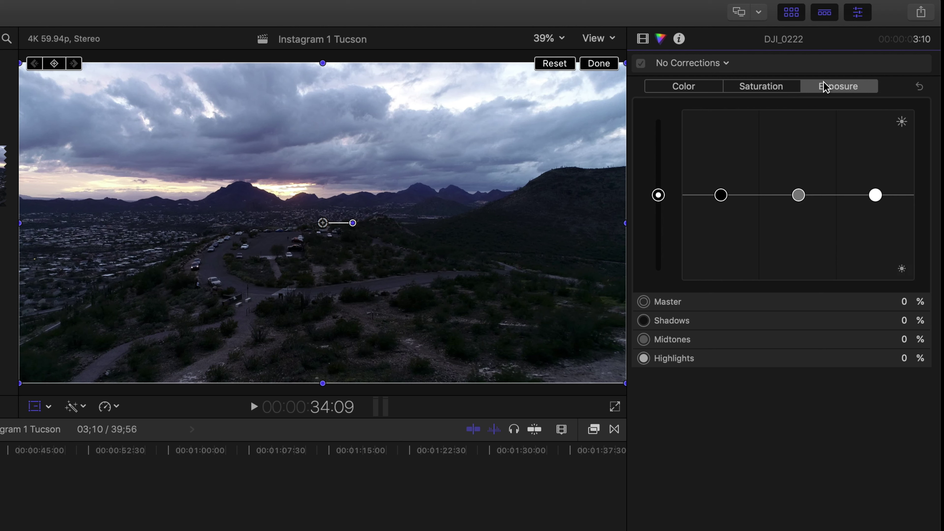
pyautogui.click(773, 89)
pyautogui.click(705, 91)
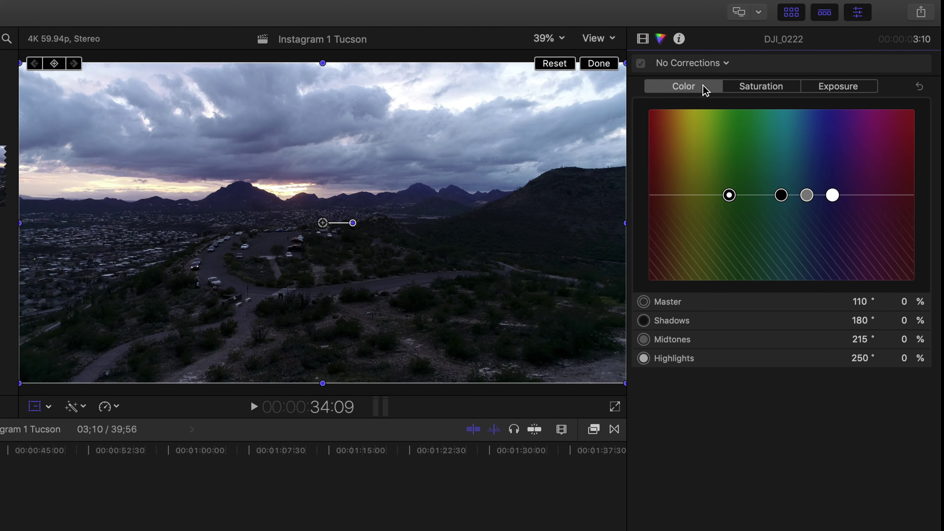
# Add a Color Board correction and a Color Wheels correction to the selected DJI_0222 clip
pyautogui.click(722, 64)
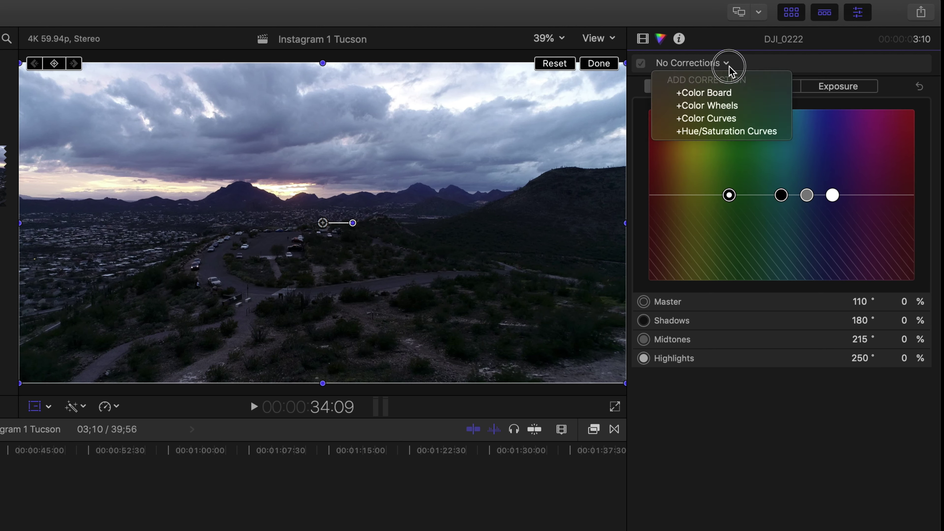
pyautogui.click(741, 96)
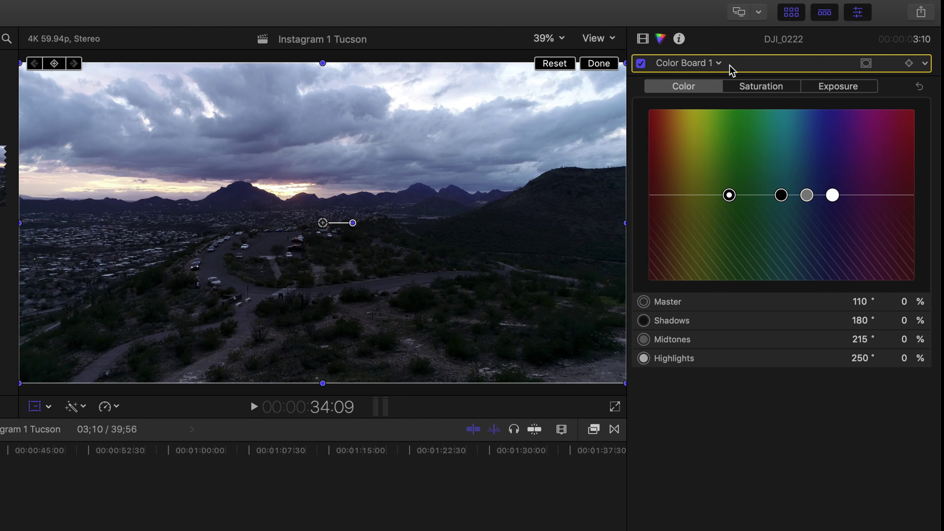
pyautogui.click(718, 63)
pyautogui.click(724, 140)
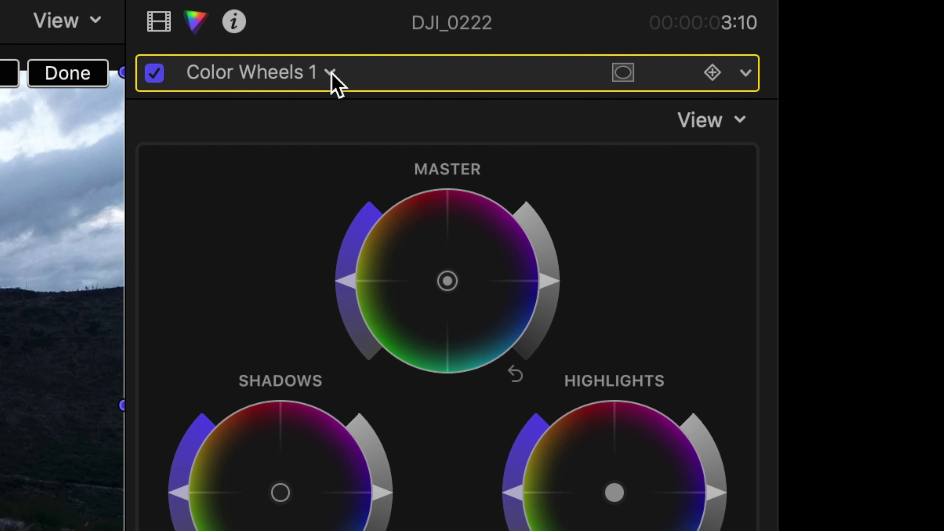
# Return to Color Board 1 and raise the clip's master saturation to 80%
pyautogui.click(726, 66)
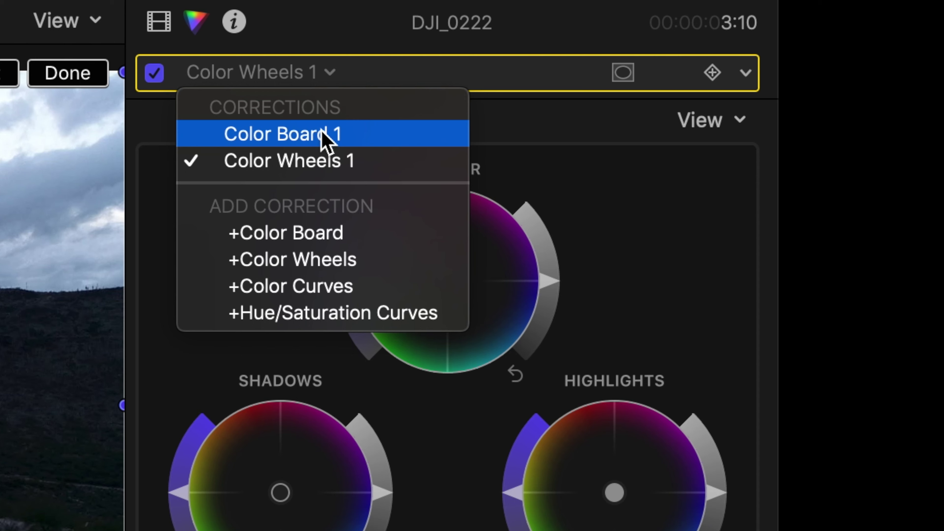
pyautogui.click(323, 139)
pyautogui.click(393, 127)
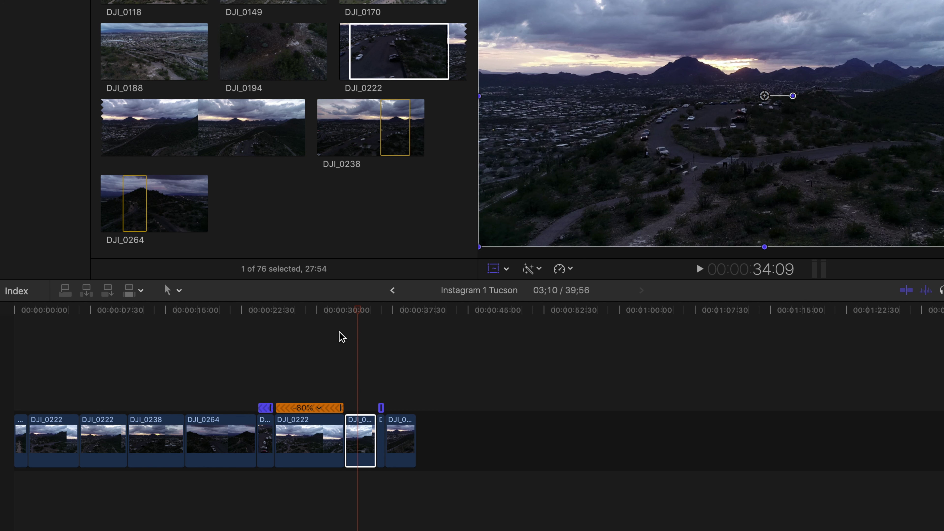
pyautogui.moveTo(359, 315)
pyautogui.mouseDown()
pyautogui.moveTo(314, 316)
pyautogui.moveTo(375, 317)
pyautogui.moveTo(210, 313)
pyautogui.moveTo(360, 316)
pyautogui.mouseUp()
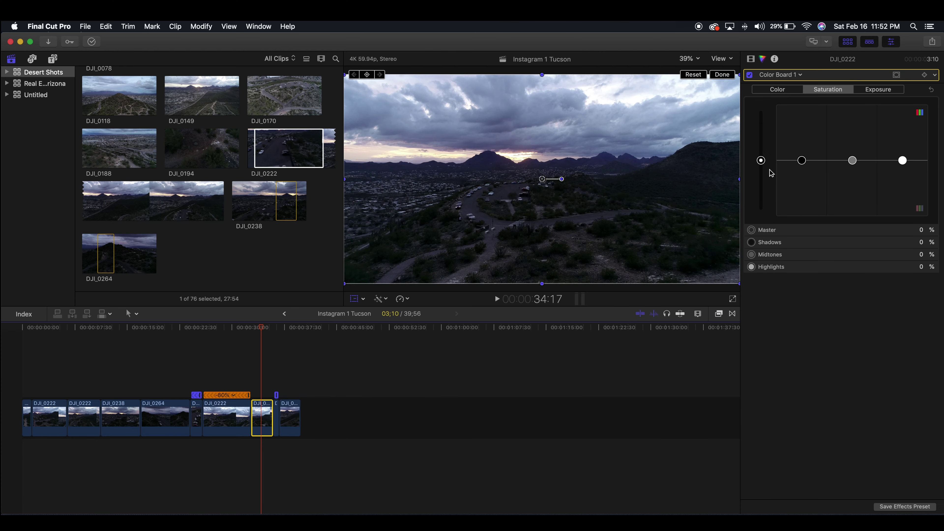
pyautogui.moveTo(764, 163); pyautogui.dragTo(766, 138)
pyautogui.moveTo(661, 150); pyautogui.dragTo(663, 119)
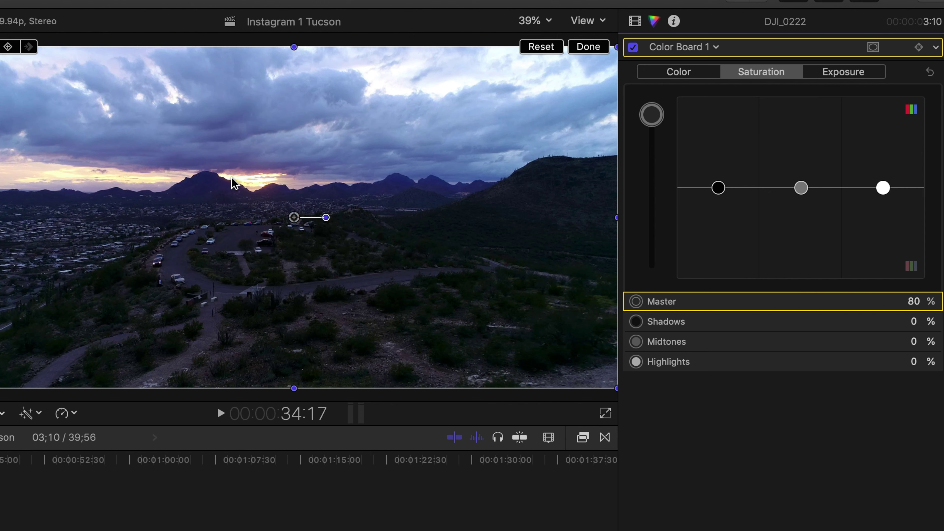
# Set the clip's saturation to 6% for shadows, 17% for midtones and 38% for highlights
pyautogui.moveTo(718, 188); pyautogui.dragTo(745, 183)
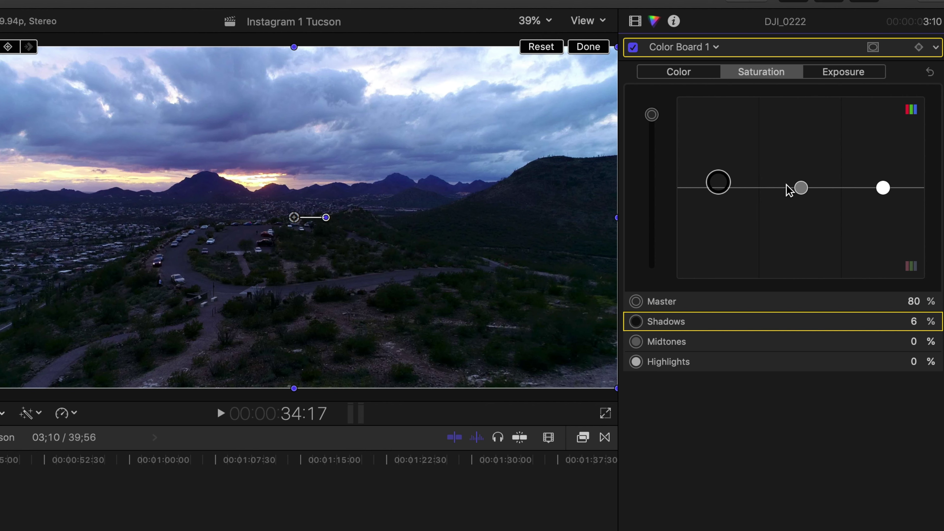
pyautogui.moveTo(801, 189)
pyautogui.mouseDown()
pyautogui.moveTo(801, 122)
pyautogui.moveTo(792, 312)
pyautogui.moveTo(808, 136)
pyautogui.moveTo(792, 59)
pyautogui.moveTo(793, 175)
pyautogui.mouseUp()
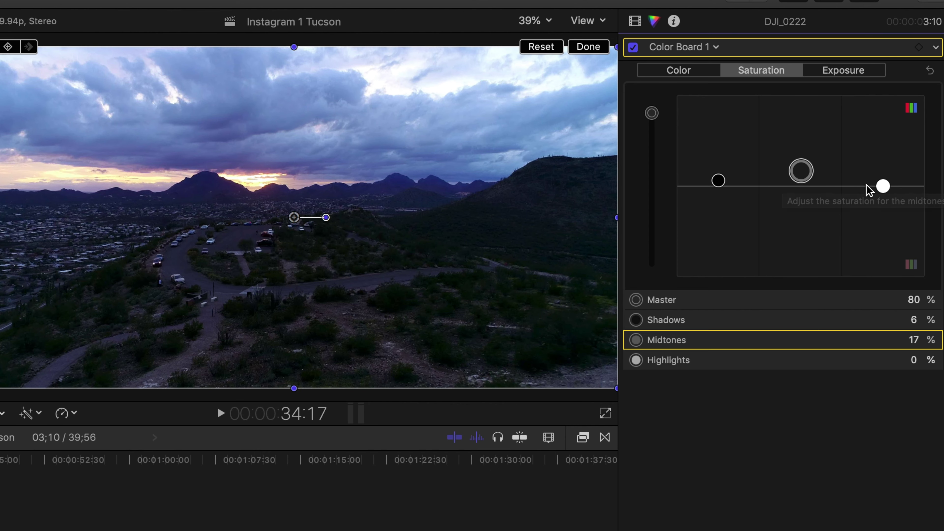
pyautogui.moveTo(885, 188); pyautogui.dragTo(905, 154)
# Set the clip's master exposure to 4% and fine-tune its midtone and highlight exposure
pyautogui.click(851, 82)
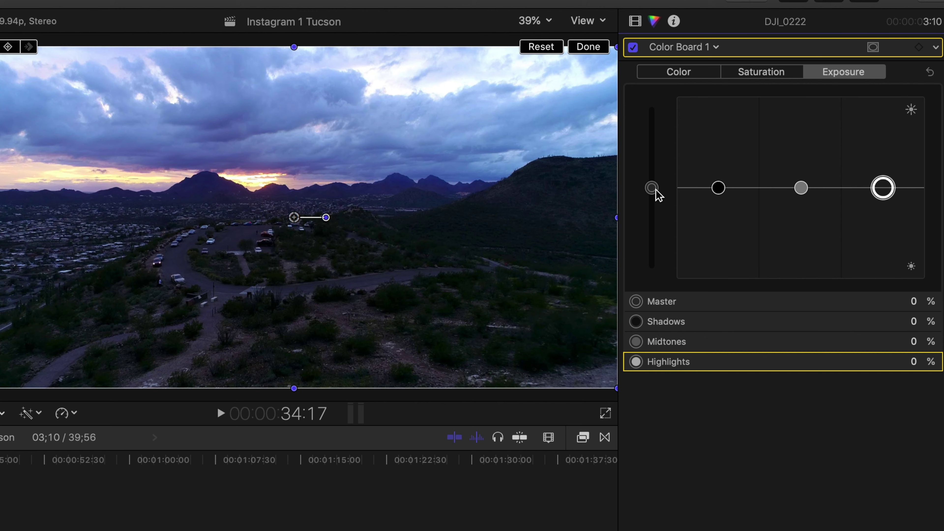
pyautogui.moveTo(656, 194); pyautogui.dragTo(667, 177)
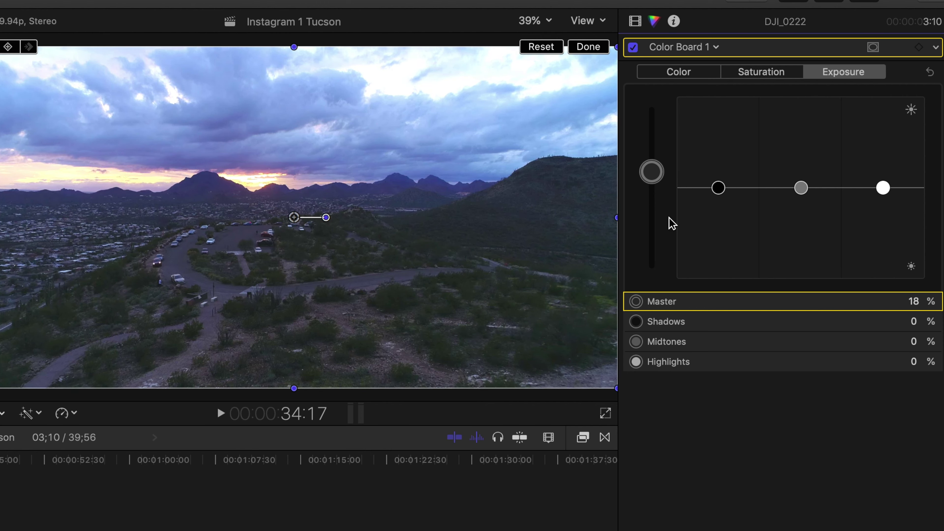
pyautogui.moveTo(660, 173); pyautogui.dragTo(663, 187)
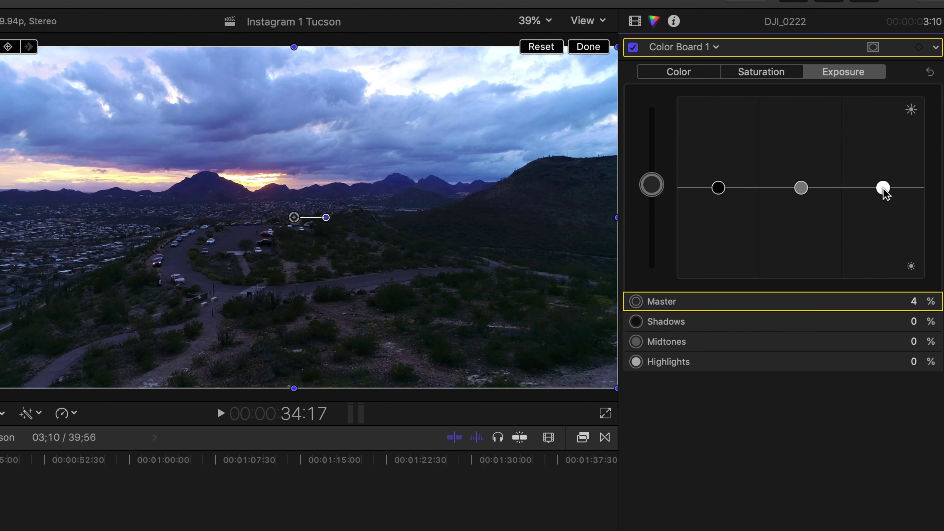
pyautogui.moveTo(884, 189); pyautogui.dragTo(862, 187)
pyautogui.moveTo(802, 194)
pyautogui.mouseDown()
pyautogui.moveTo(802, 159)
pyautogui.moveTo(801, 281)
pyautogui.moveTo(804, 197)
pyautogui.mouseUp()
pyautogui.moveTo(883, 189); pyautogui.dragTo(881, 168)
pyautogui.click(777, 74)
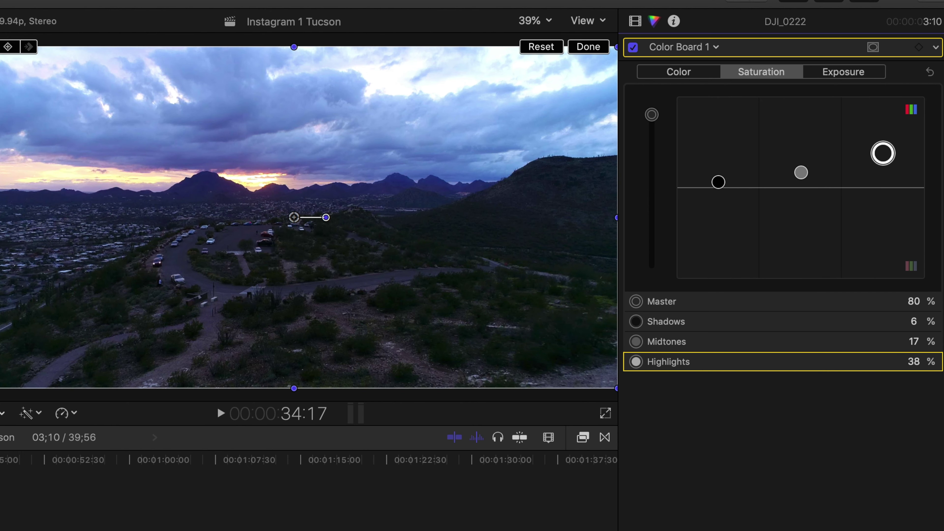
# Play the timeline from the graded clip into the following clips to compare their colors
pyautogui.press('space')
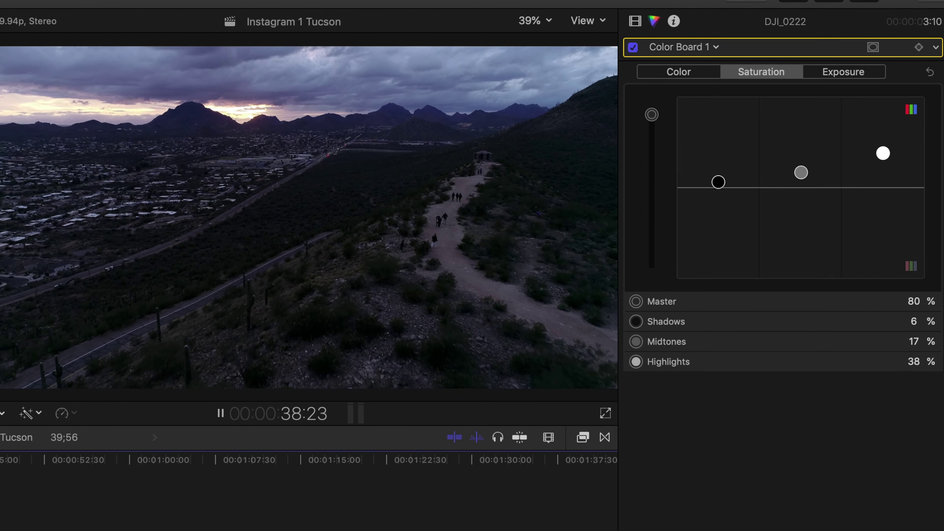
pyautogui.press('space')
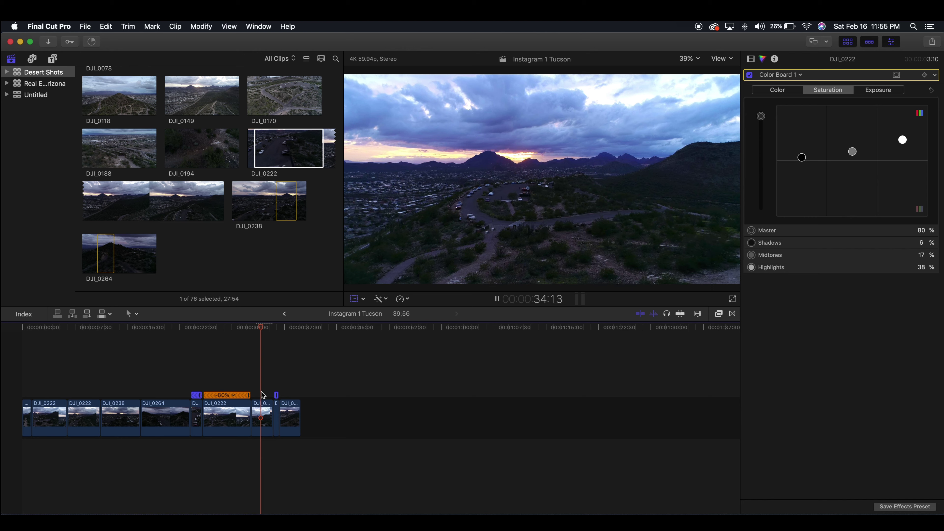
pyautogui.press('space')
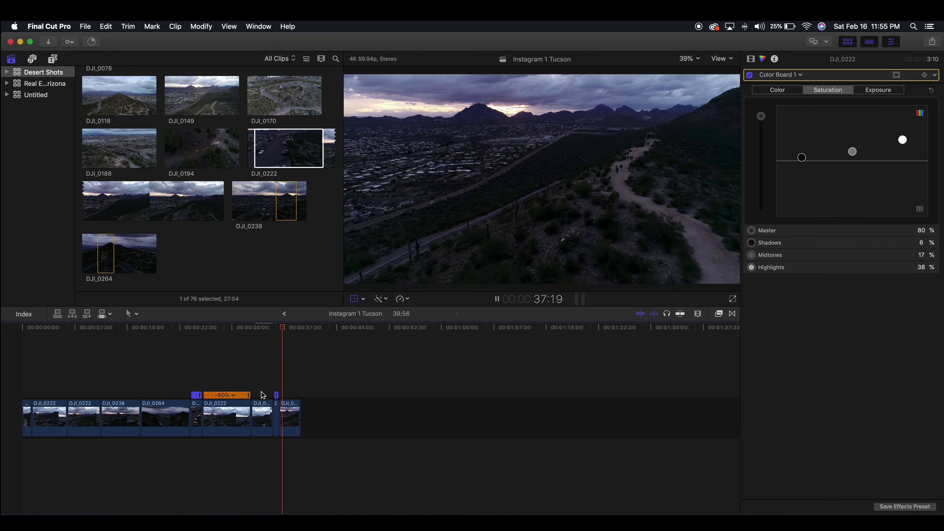
pyautogui.hotkey('shift', 't')
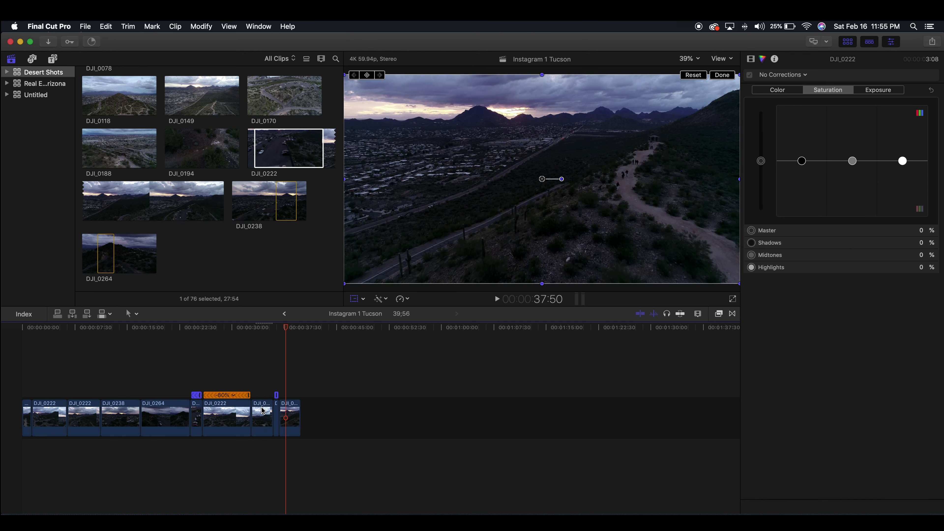
# Copy the color-corrected DJI_0222 clip at about 34 seconds in the timeline
pyautogui.click(263, 414)
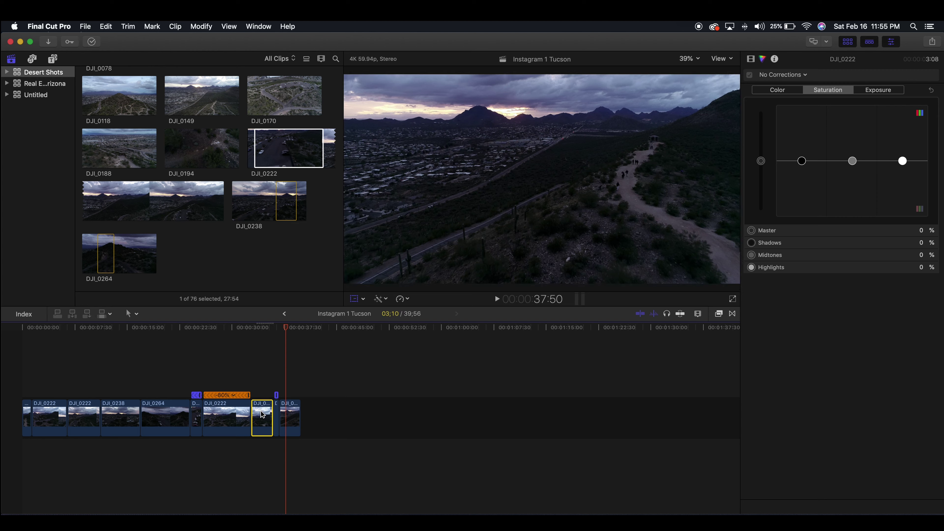
pyautogui.click(263, 330)
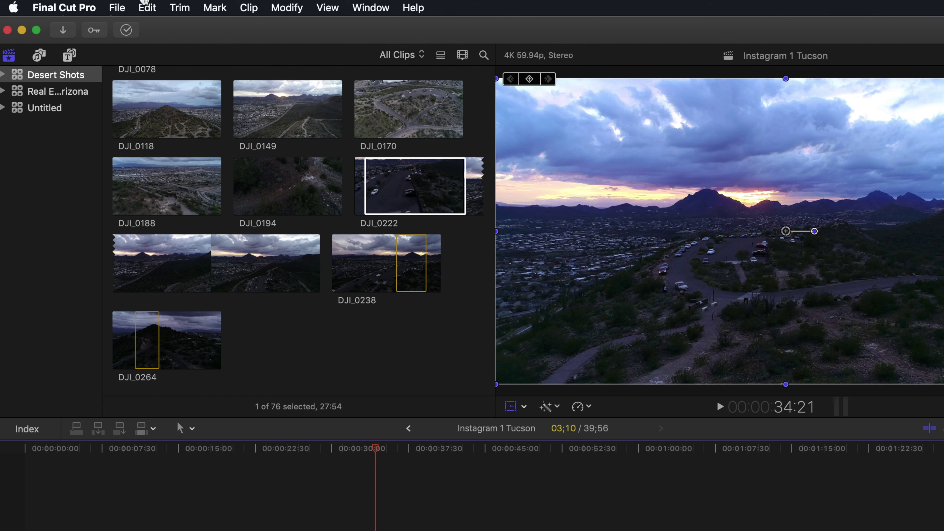
pyautogui.click(148, 8)
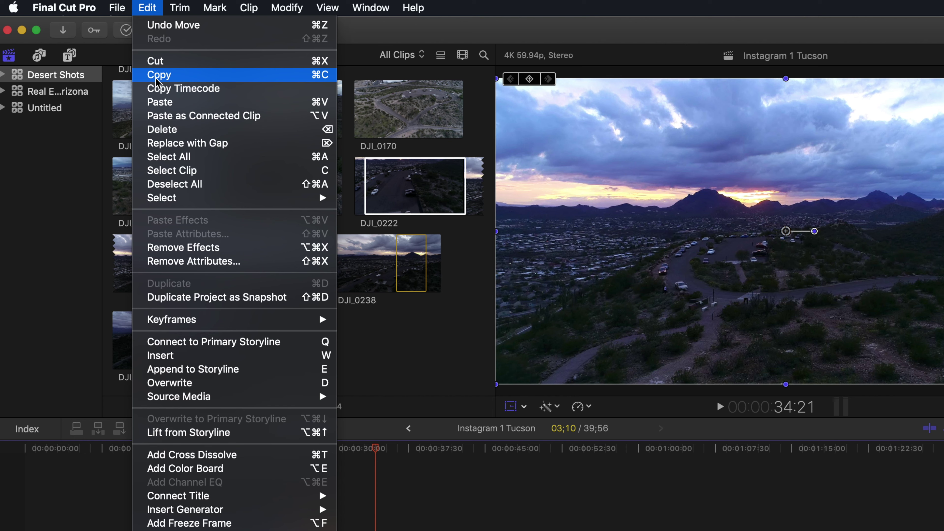
pyautogui.click(157, 77)
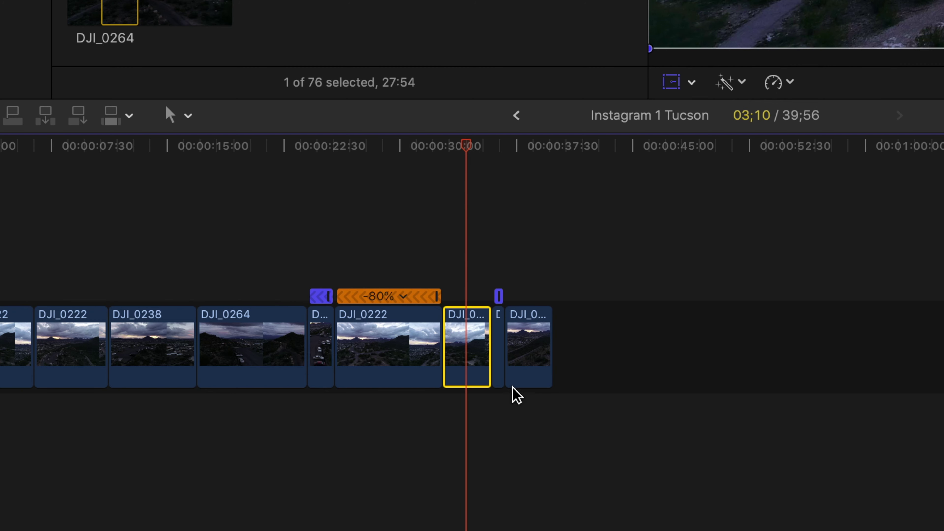
# Paste the copied clip's Color Board 1 and Color Wheels 1 attributes onto the last two clips in the timeline, with keyframe timing Stretch to Fit
pyautogui.click(501, 398)
pyautogui.moveTo(502, 397); pyautogui.dragTo(526, 379)
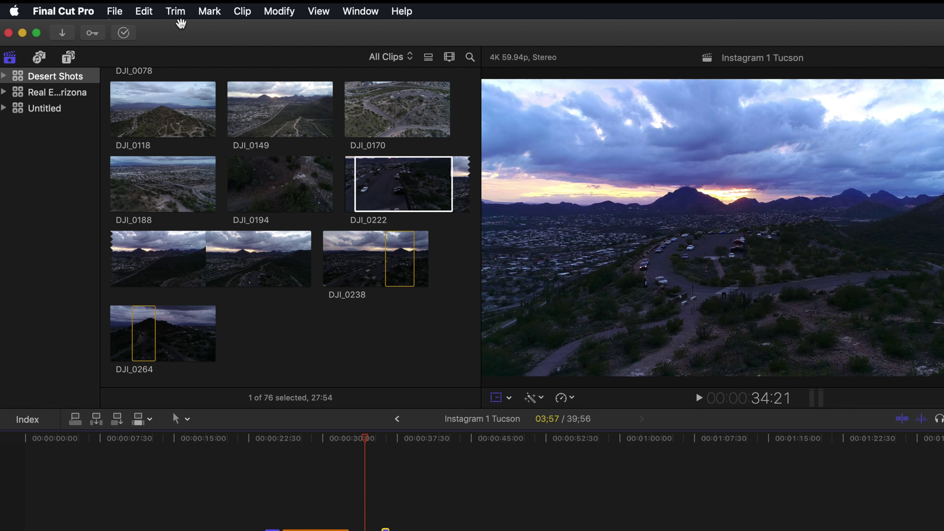
pyautogui.click(113, 29)
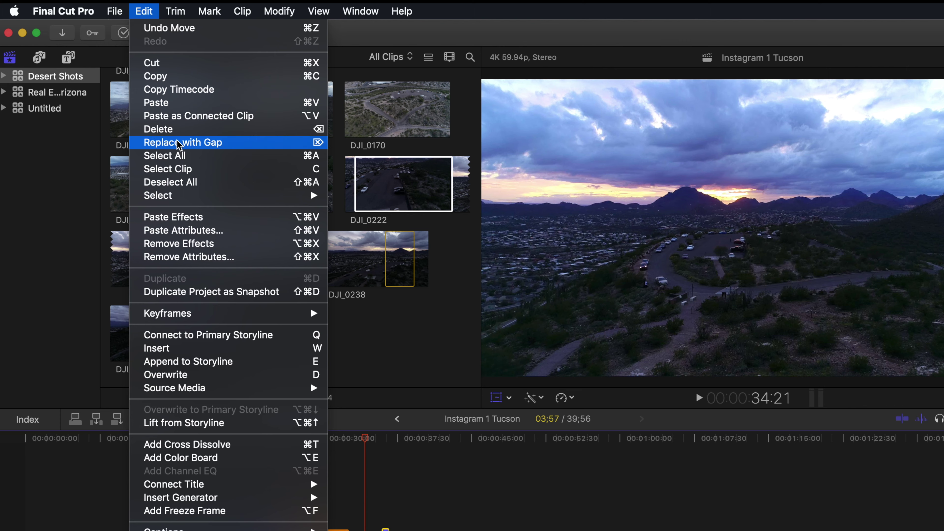
pyautogui.click(183, 231)
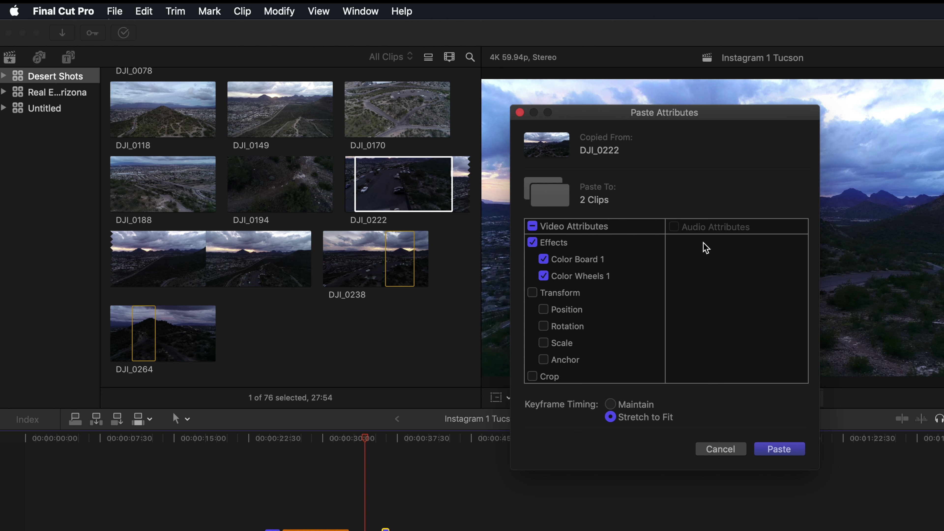
pyautogui.scroll(-5, 569, 339)
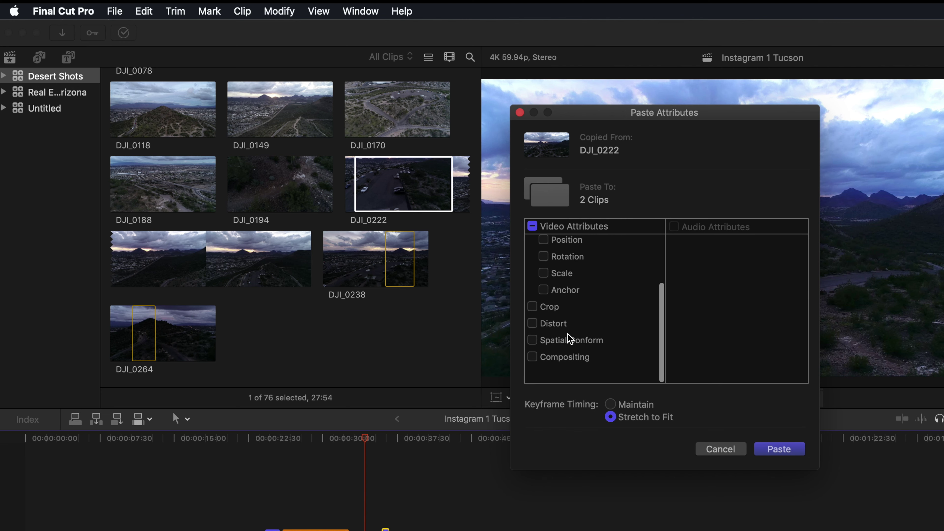
pyautogui.scroll(5, 568, 339)
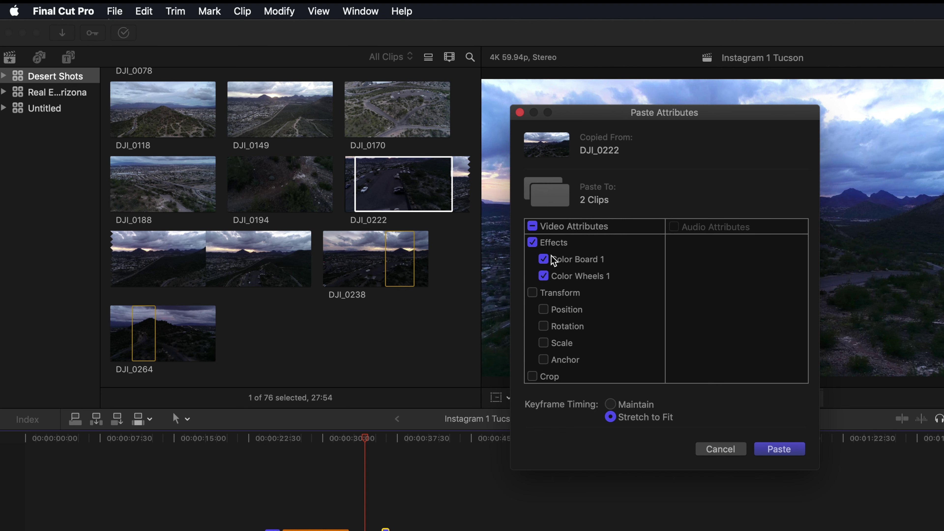
pyautogui.scroll(-5, 558, 330)
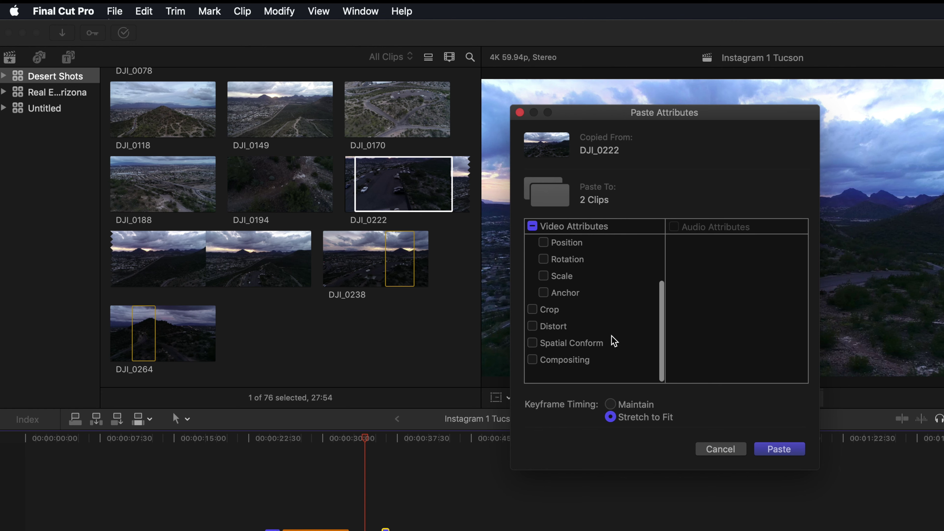
pyautogui.scroll(4, 601, 312)
pyautogui.scroll(1, 601, 313)
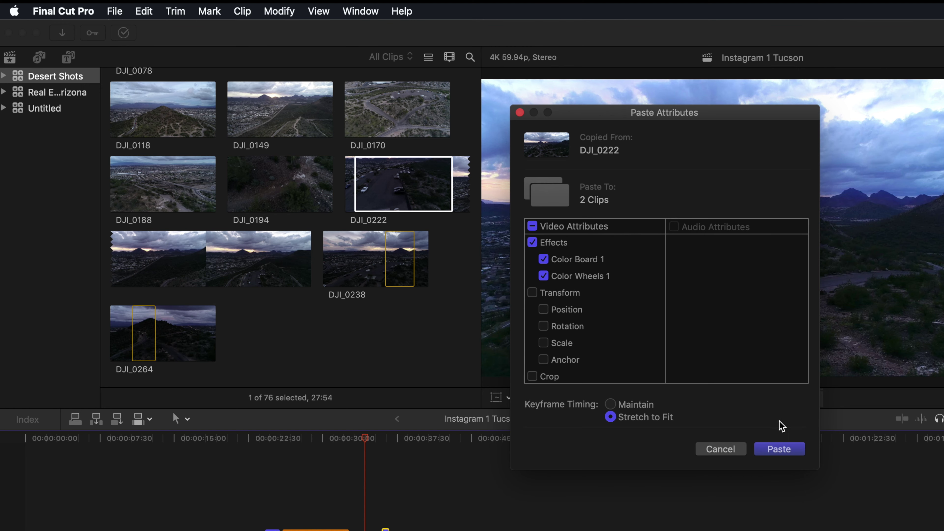
pyautogui.click(784, 452)
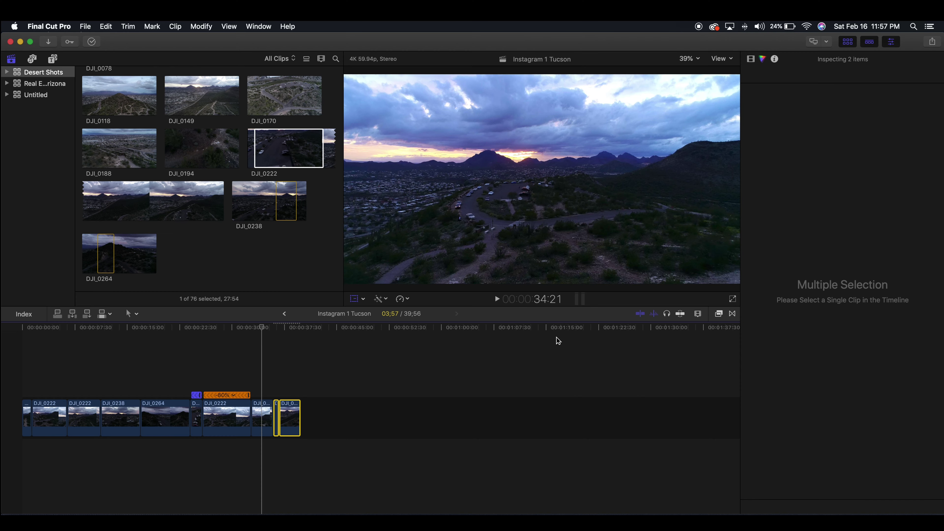
# Play the timeline from the graded DJI_0222 clip through the last two clips to check that their colors match
pyautogui.click(253, 383)
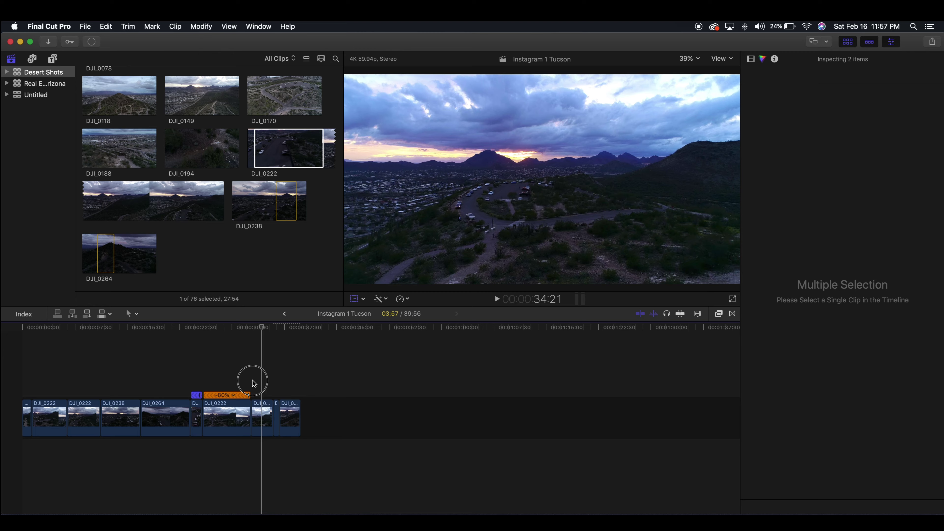
pyautogui.press('space')
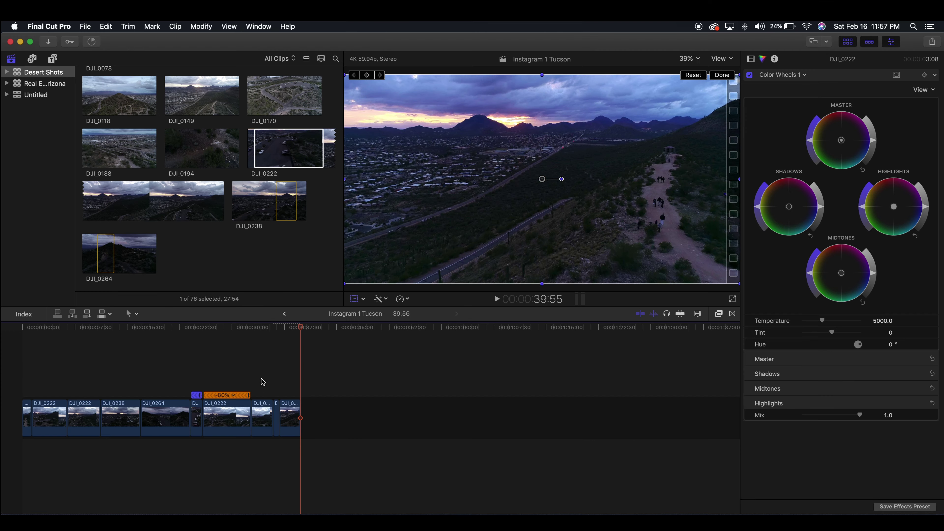
pyautogui.click(266, 378)
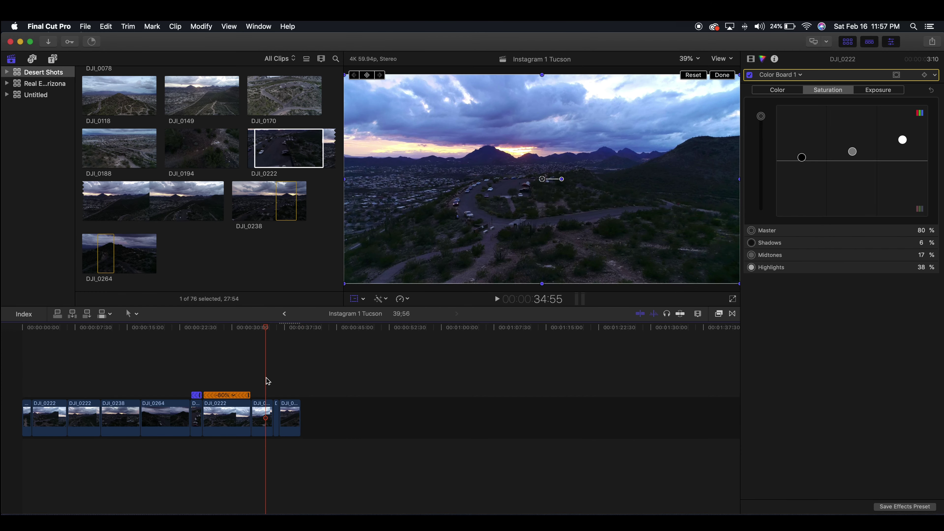
pyautogui.press('space')
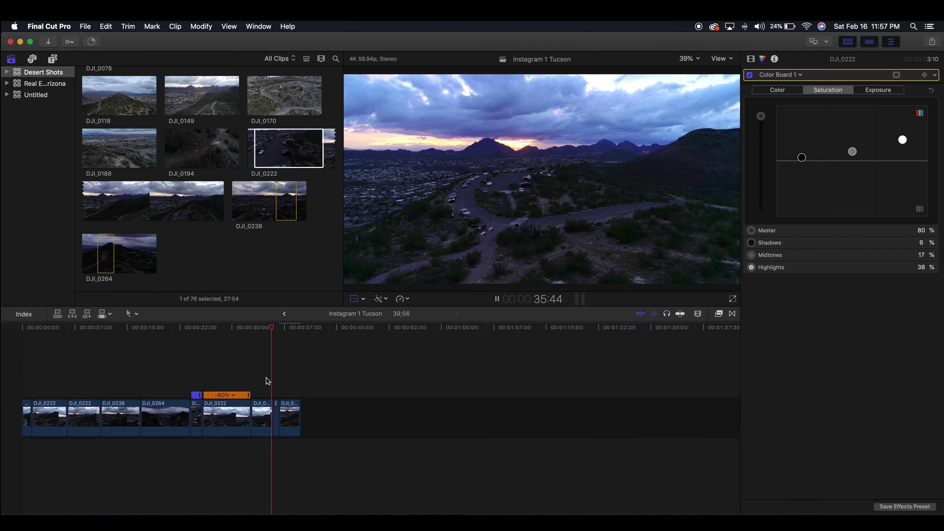